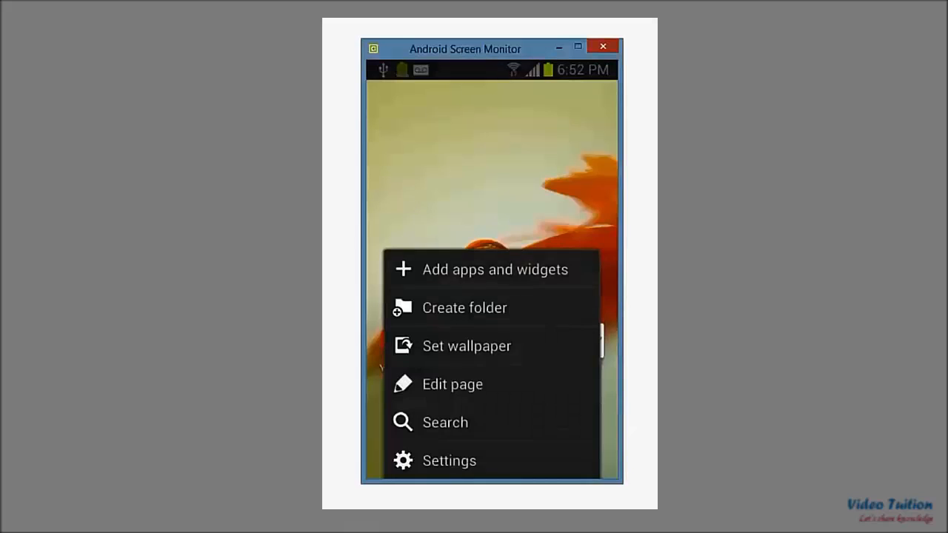
Step: Open the phone's developer options in the system settings and turn on Stay awake
left_click(449, 460)
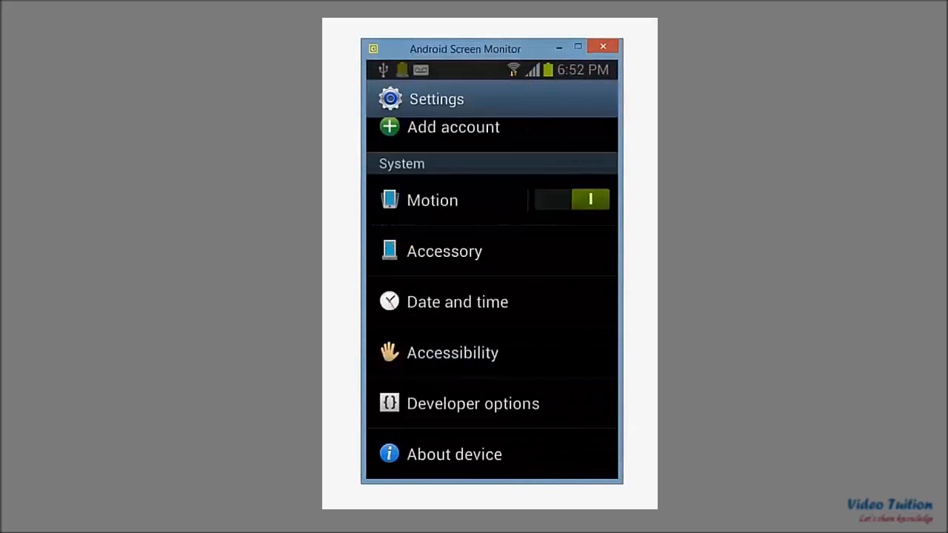
left_click(473, 404)
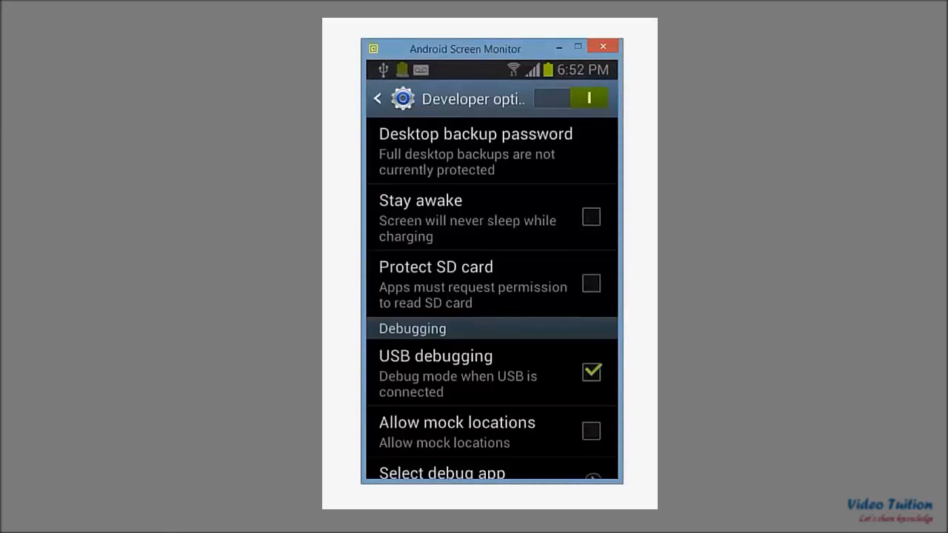
left_click(591, 218)
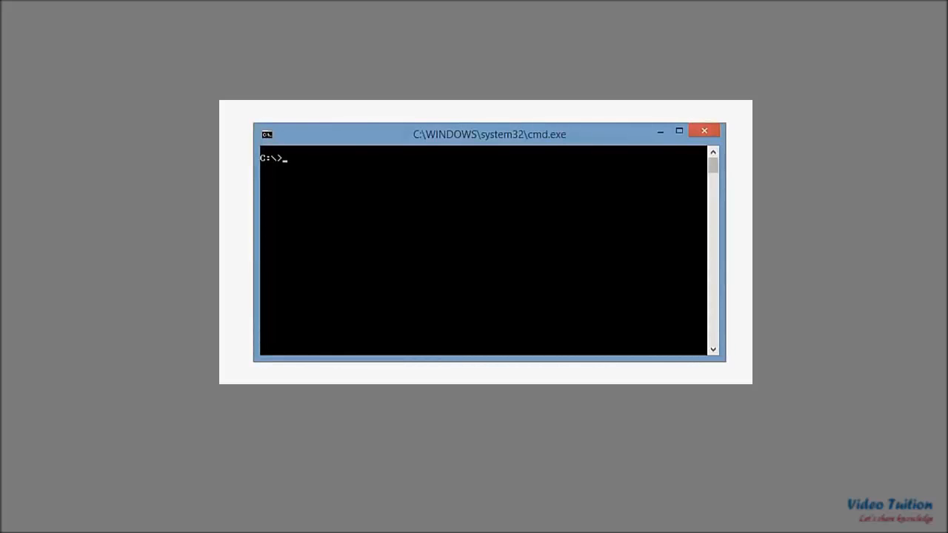
Step: Switch to the Windows command prompt and run adb devices to list the connected Android devices
type("adb devices")
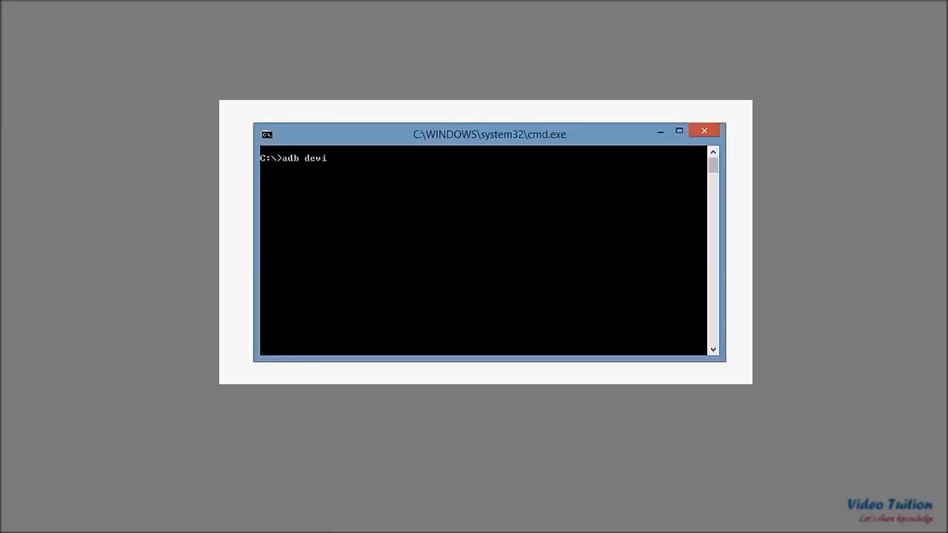
key("Return")
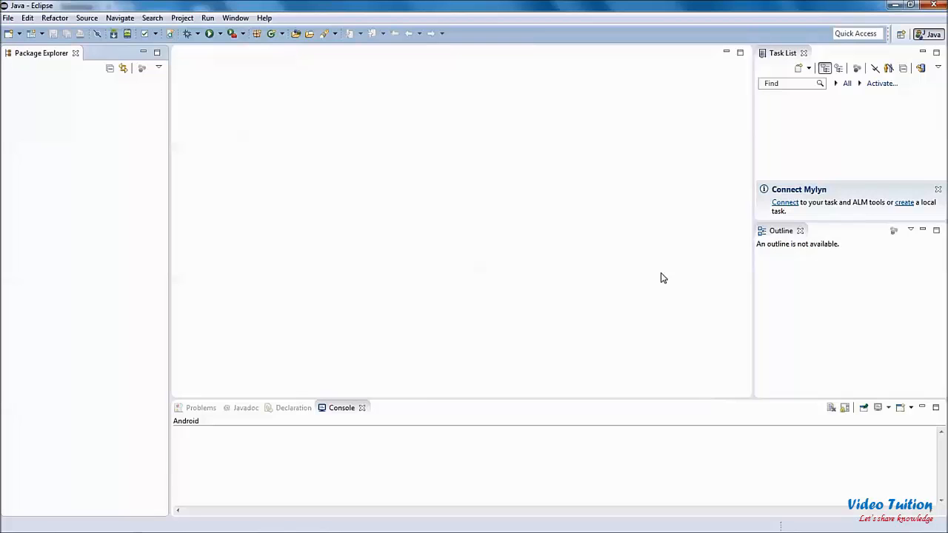
left_click(266, 19)
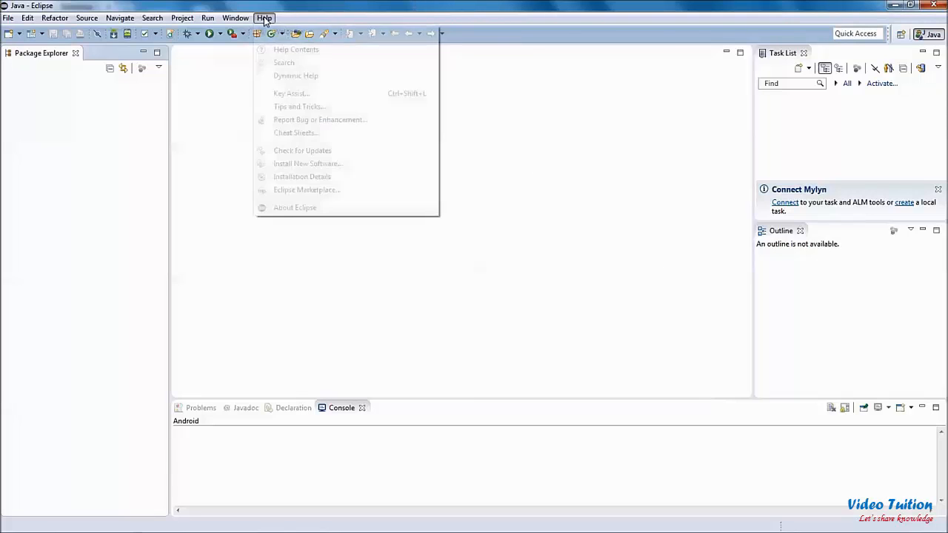
left_click(286, 166)
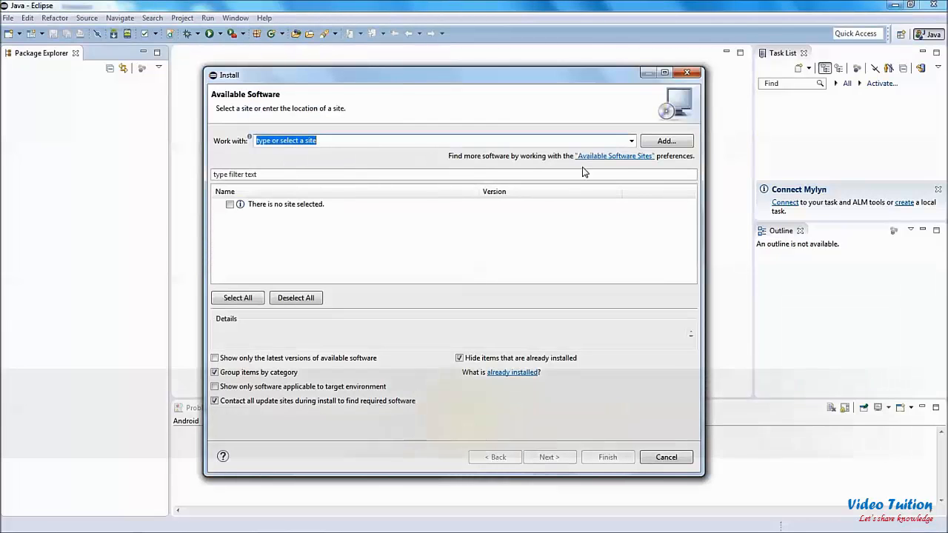
left_click(655, 144)
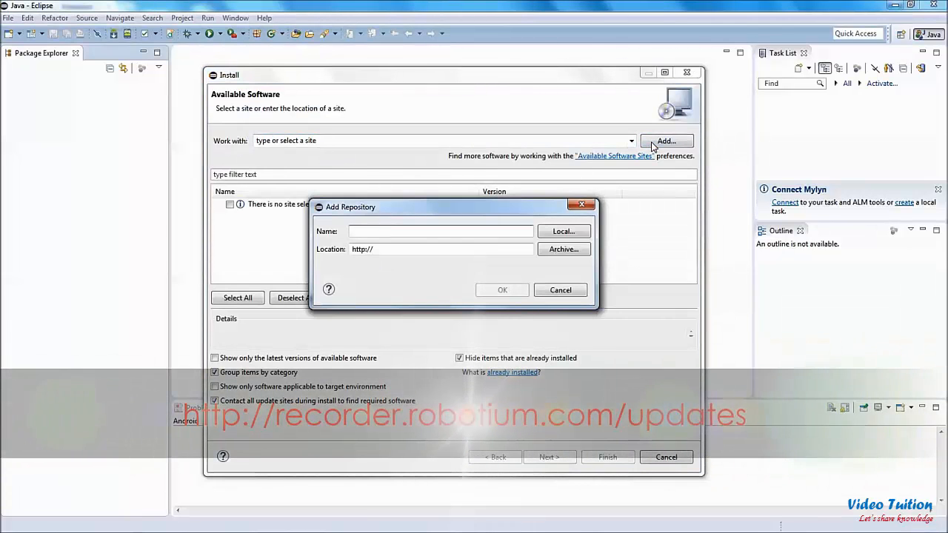
type("Robotiu")
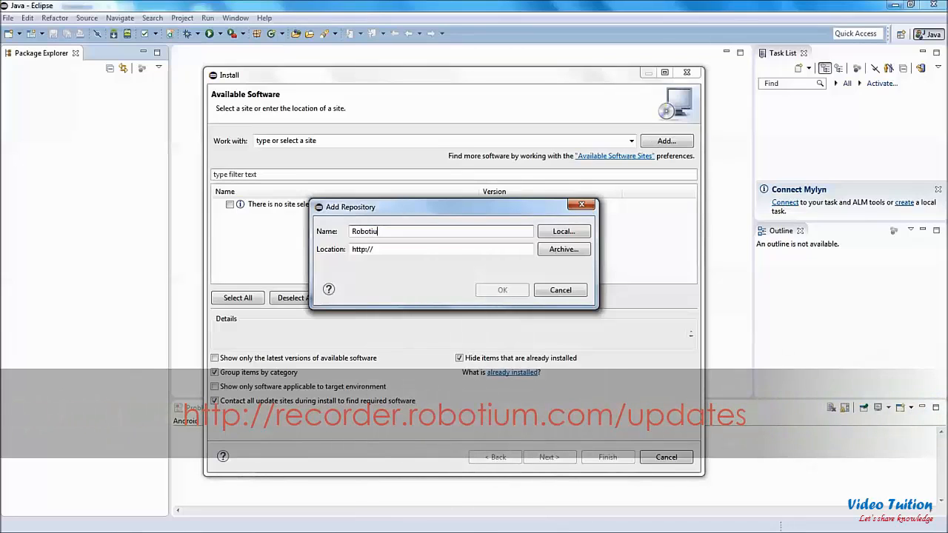
type("m")
key("Tab")
type("http://recorder.robotium.com/updates")
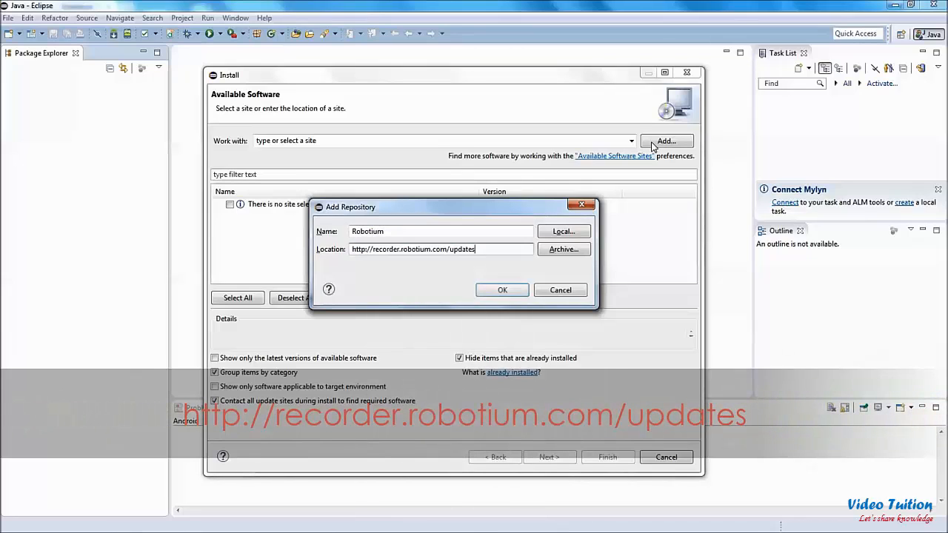
left_click(503, 291)
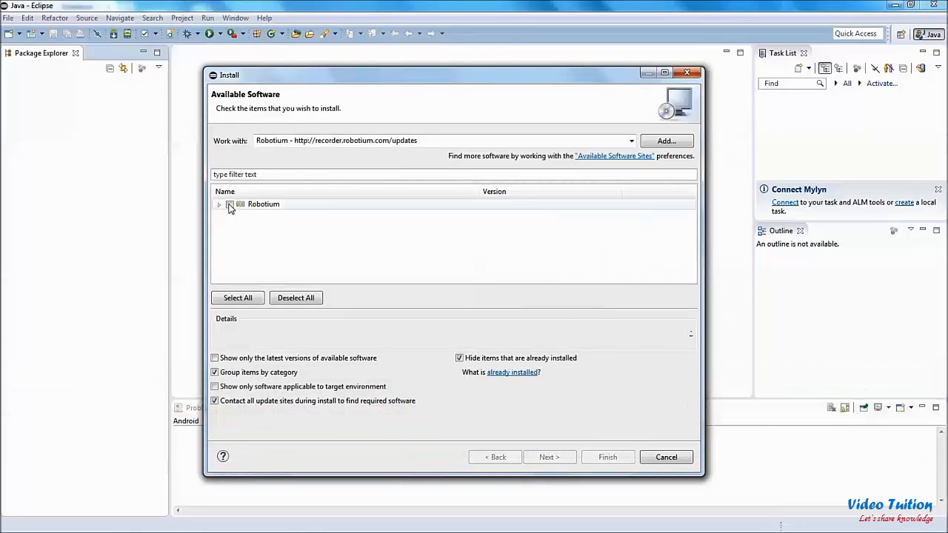
Step: Choose the Robotium package for installation and review the install details of Robotium Recorder
left_click(230, 205)
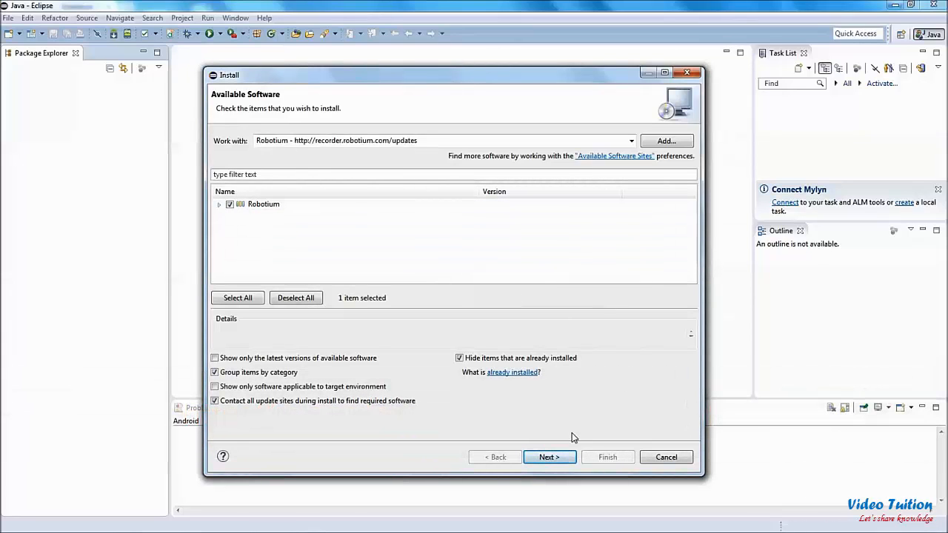
left_click(560, 457)
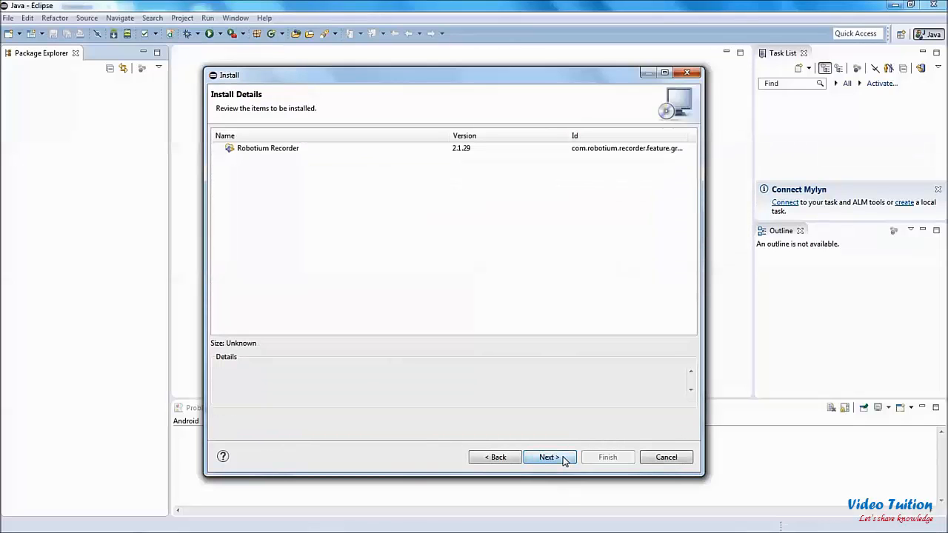
left_click(291, 151)
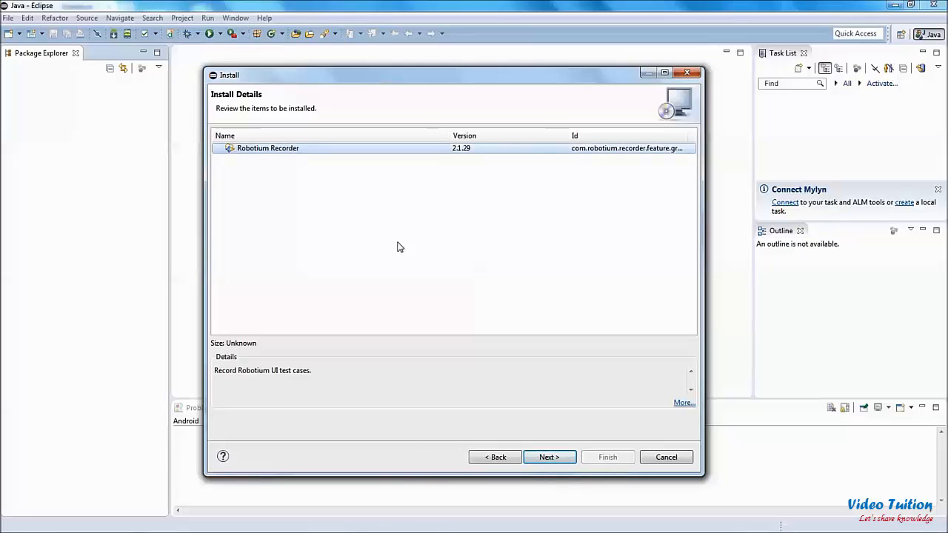
left_click(546, 458)
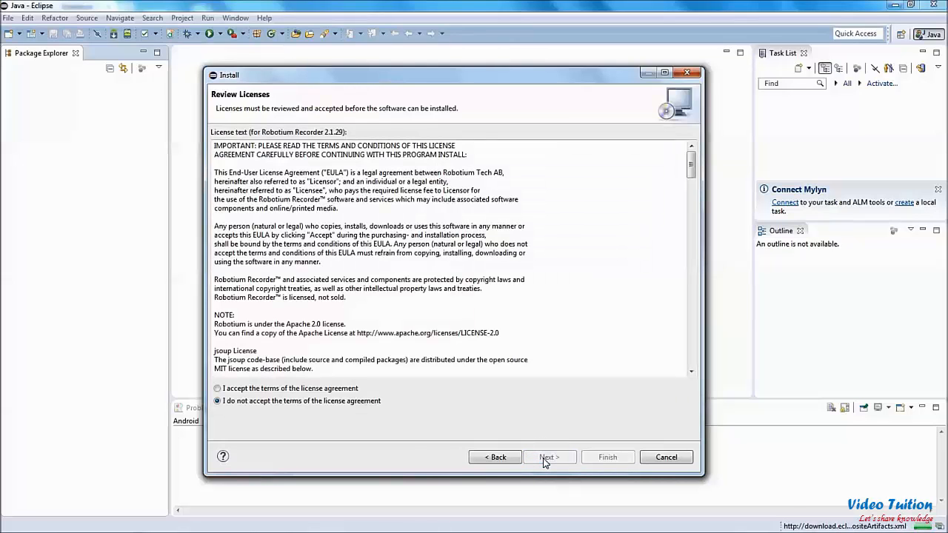
Step: Accept the license terms, install Robotium Recorder despite its unsigned content, and restart Eclipse
left_click(270, 390)
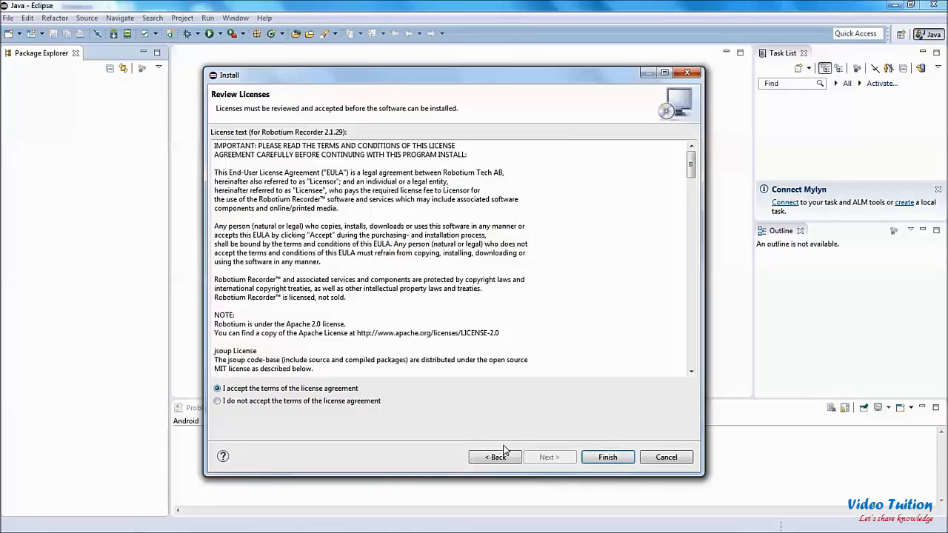
left_click(607, 457)
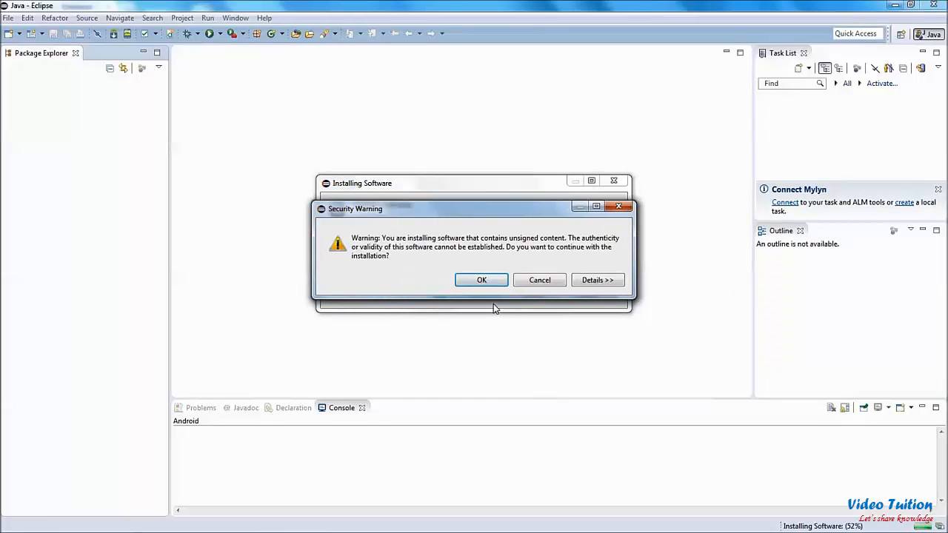
left_click(485, 281)
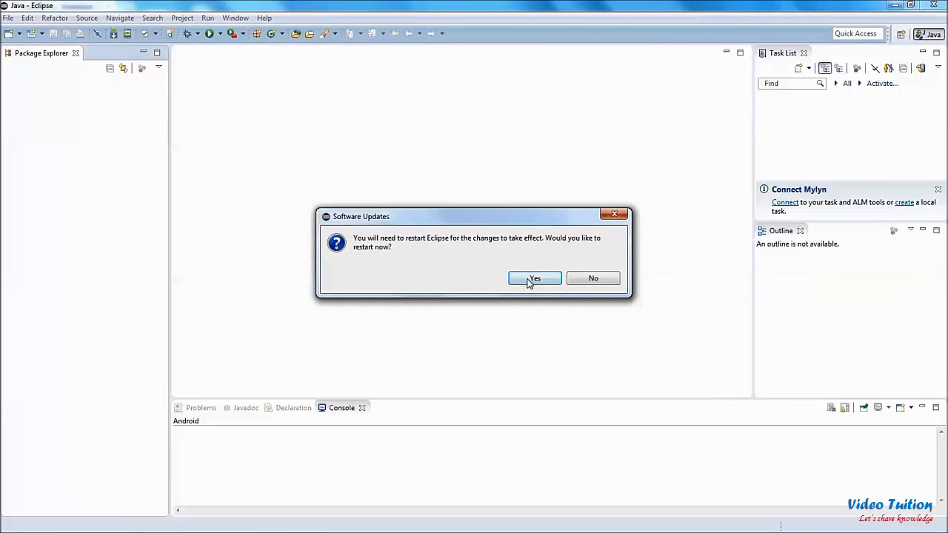
left_click(531, 277)
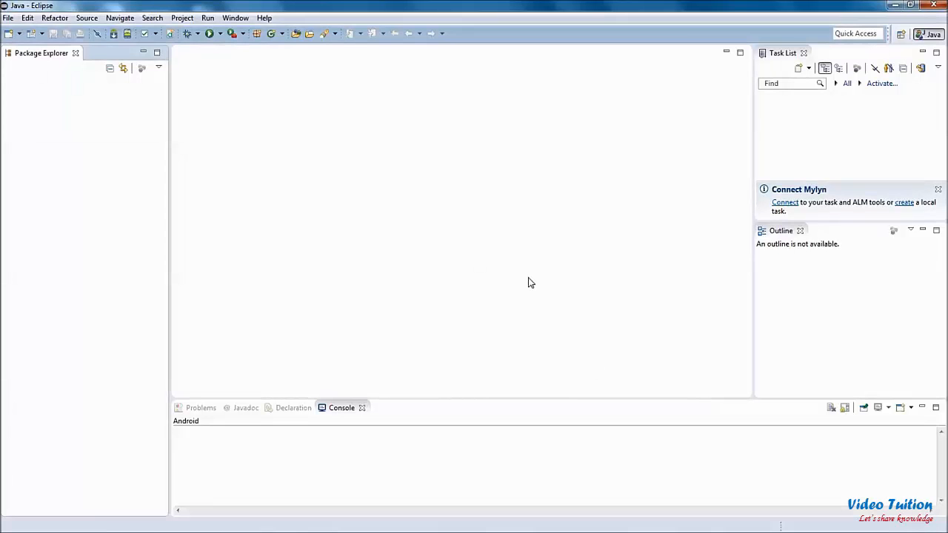
Step: Check that the new-item wizards include New Robotium Test under Android - Robotium Recorder, and close the dialog
left_click(9, 18)
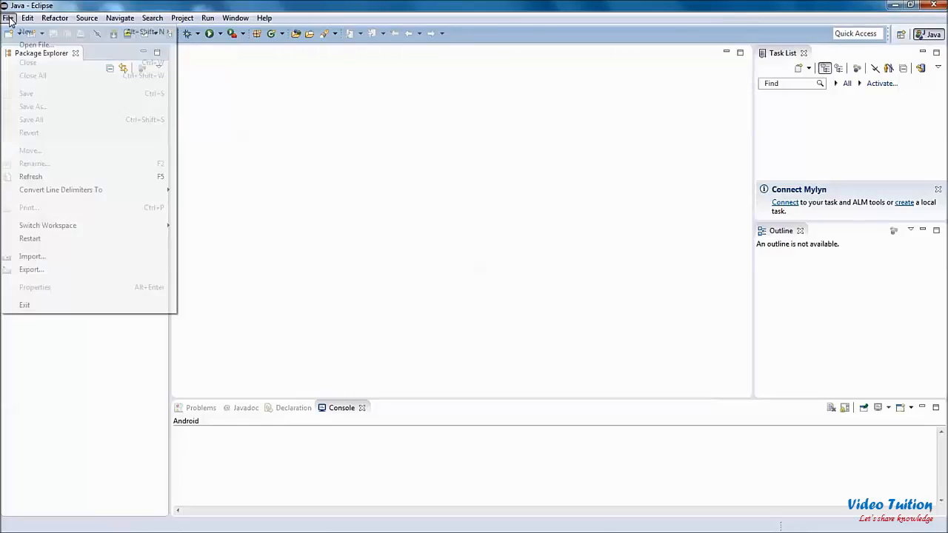
mouse_move(59, 33)
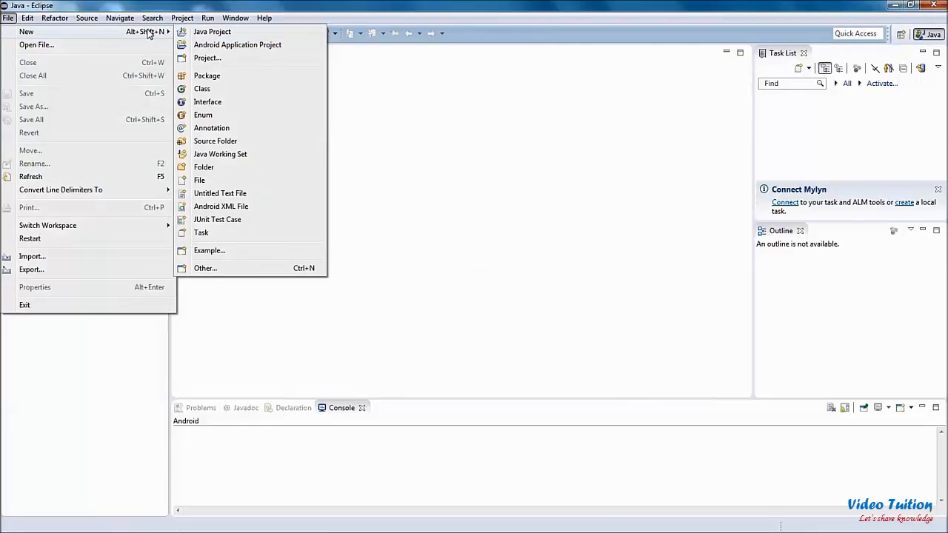
left_click(204, 268)
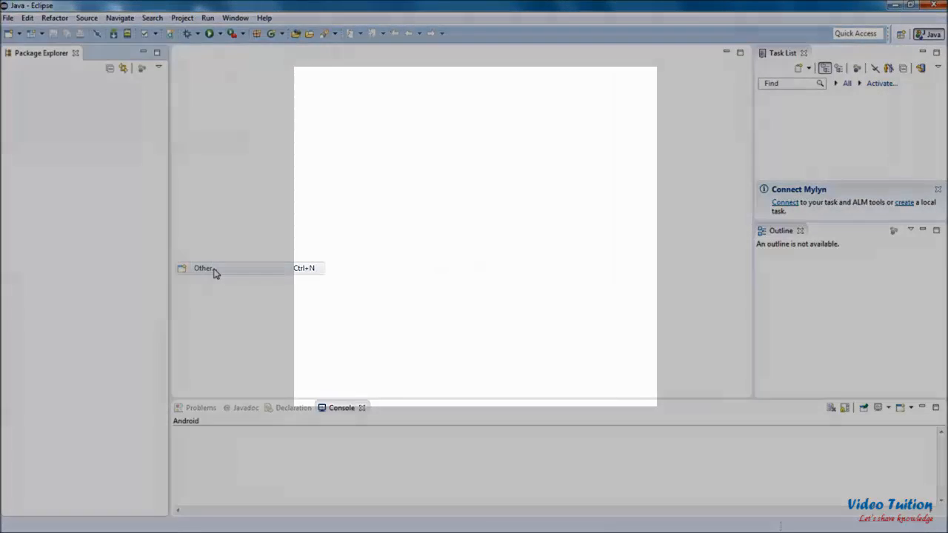
left_click(338, 209)
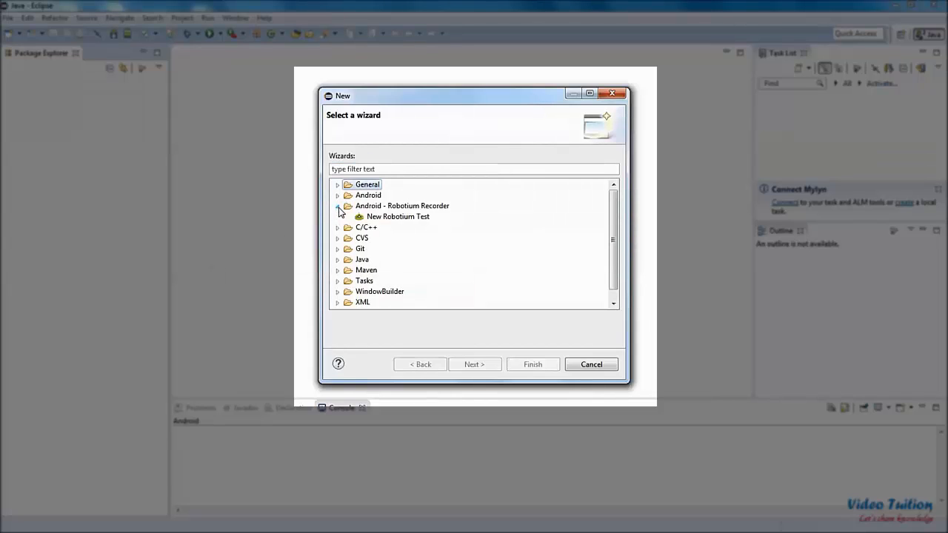
left_click(406, 219)
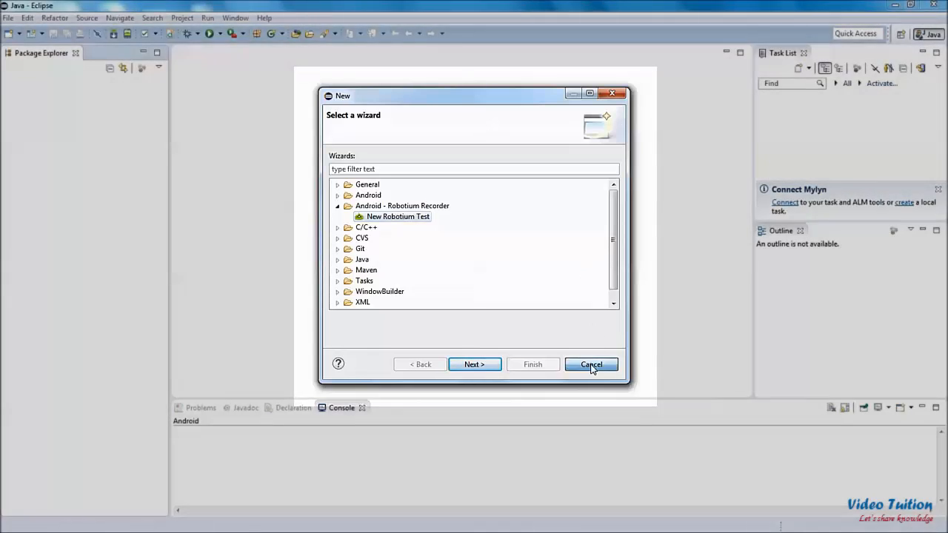
left_click(592, 366)
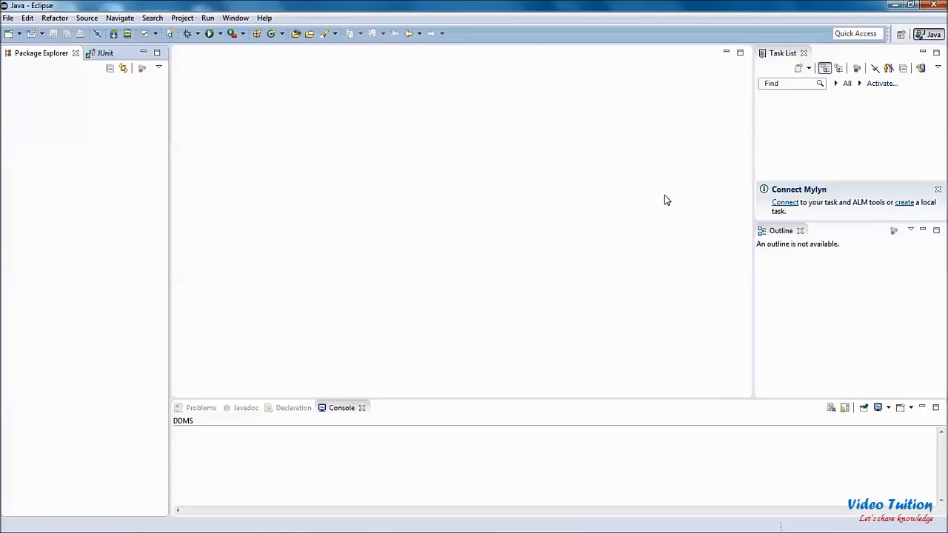
Step: Set up a New Robotium Test using the com.ebay.mobile apk from C:\Mobile Apps, with the test project named eBay
key("ctrl+n")
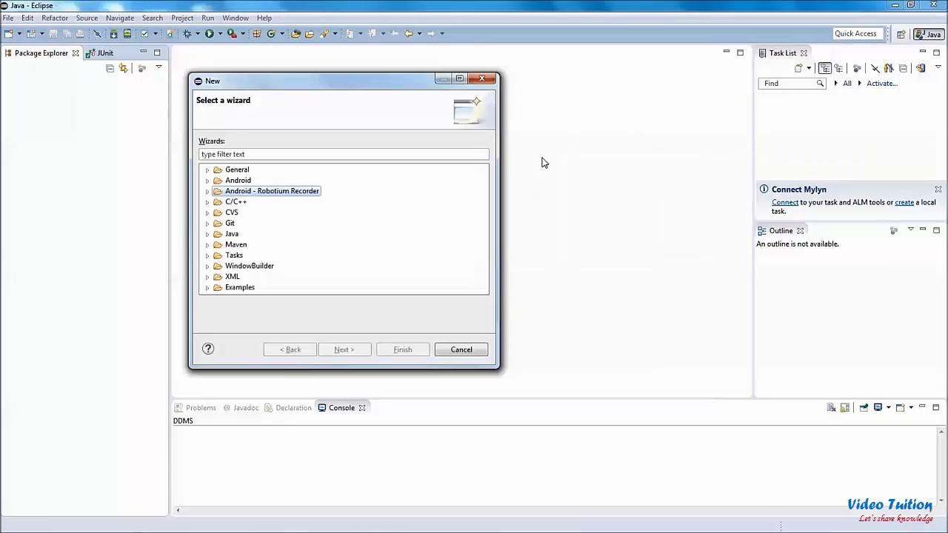
left_click(207, 191)
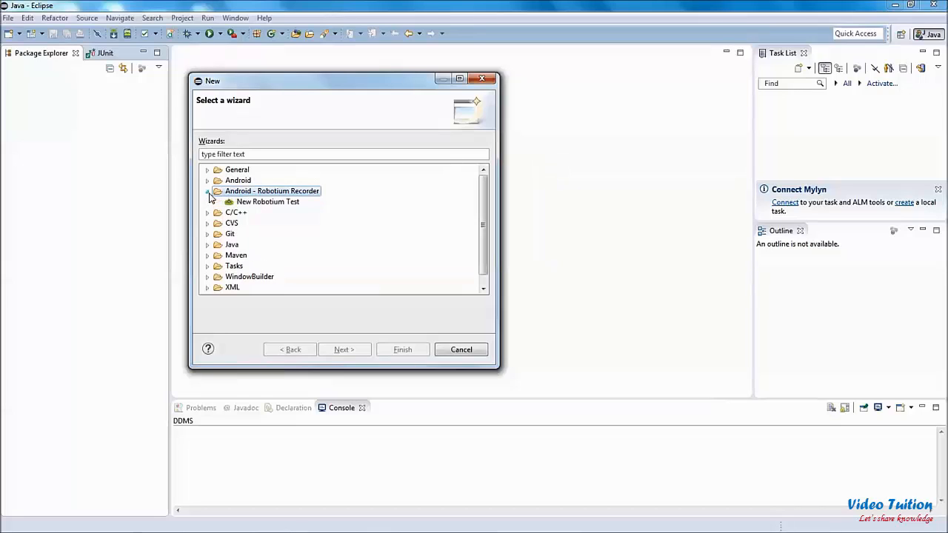
left_click(260, 203)
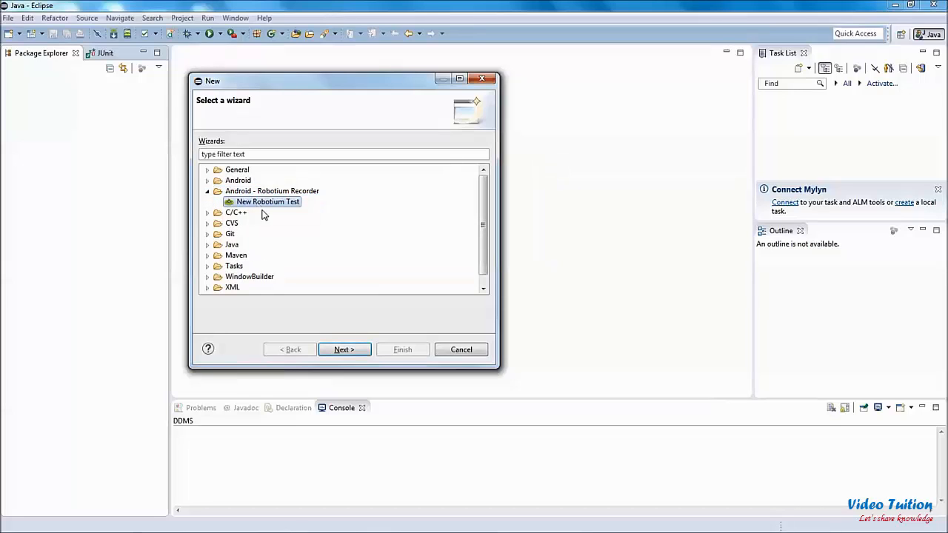
left_click(341, 351)
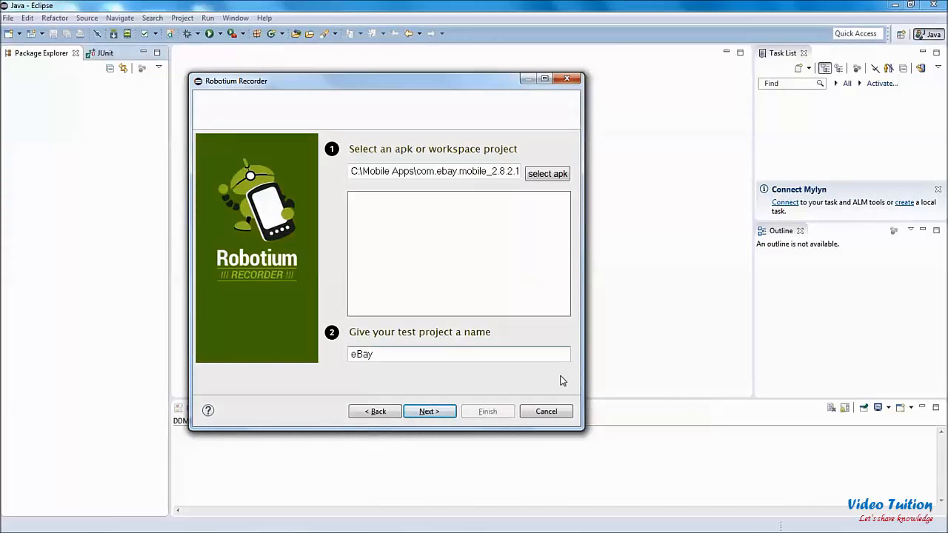
left_click(432, 413)
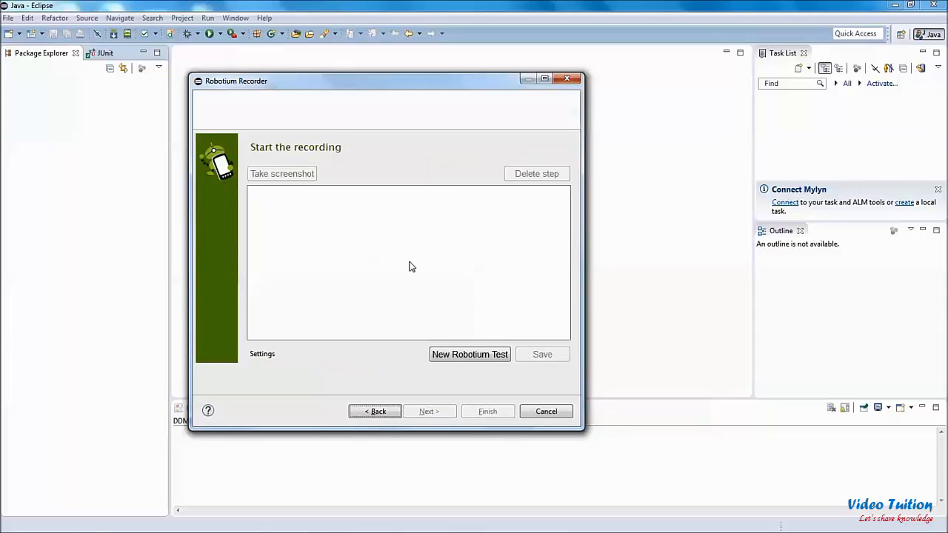
Step: Record a test in the eBay app that browses Cell Phones & Smartphones and filters by the Apple brand, and stop recording
left_click(456, 356)
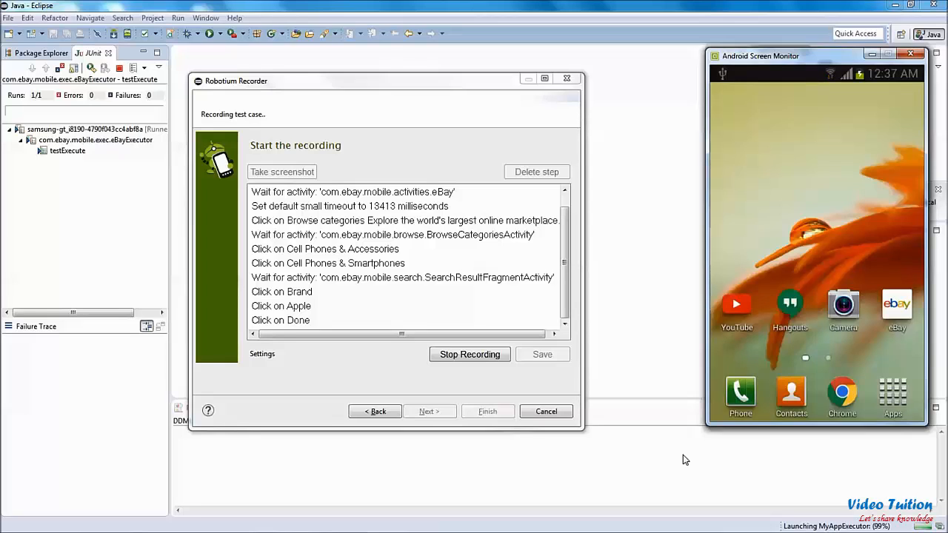
left_click(468, 359)
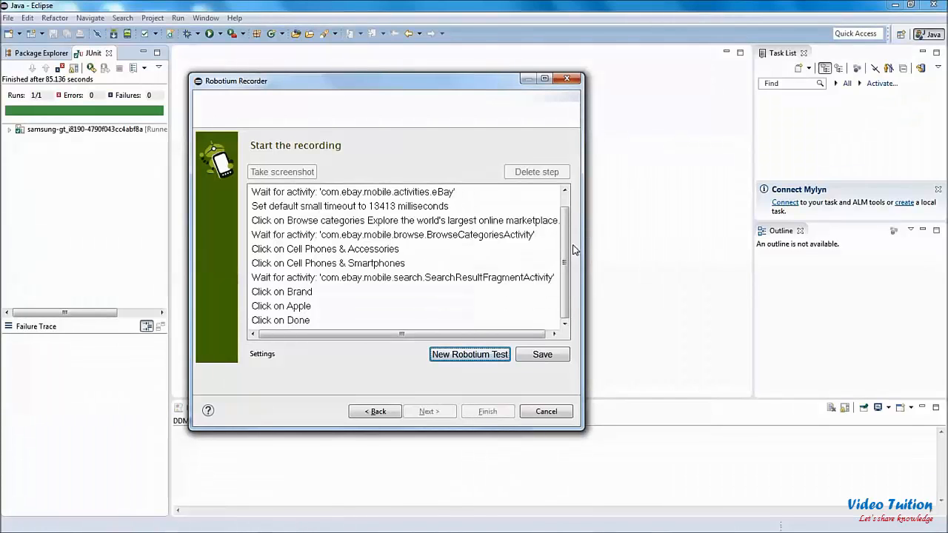
Step: Save the recorded test as eBayTest and select its first wait-for-activity step
left_click_drag(565, 259, 568, 217)
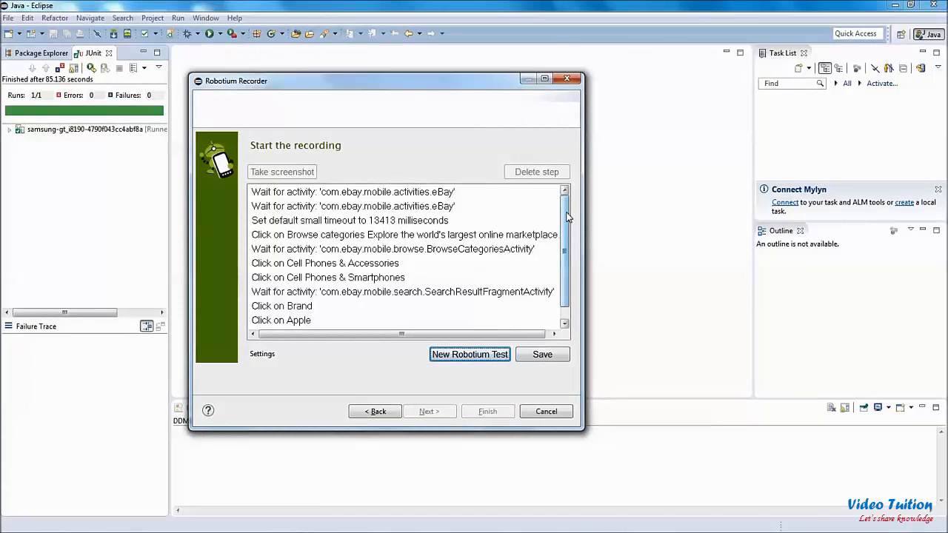
left_click(449, 275)
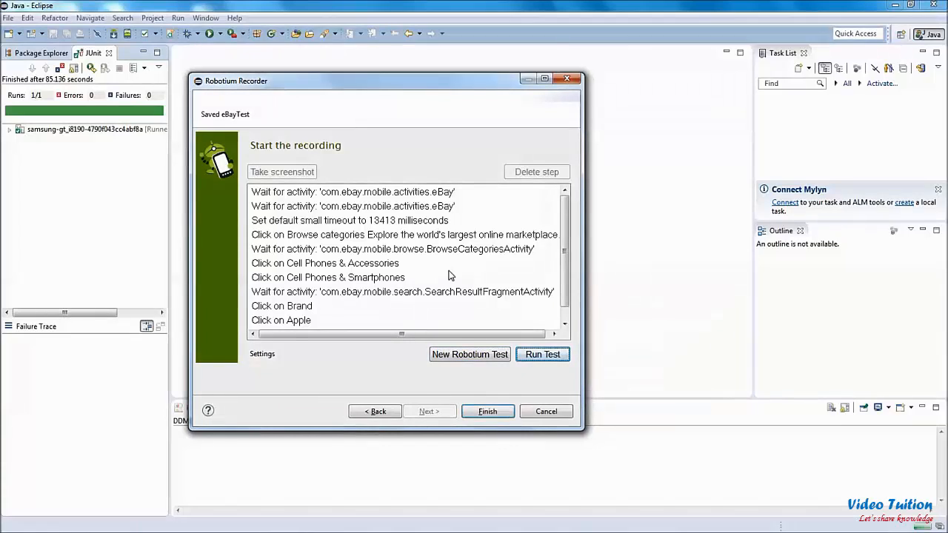
left_click(483, 195)
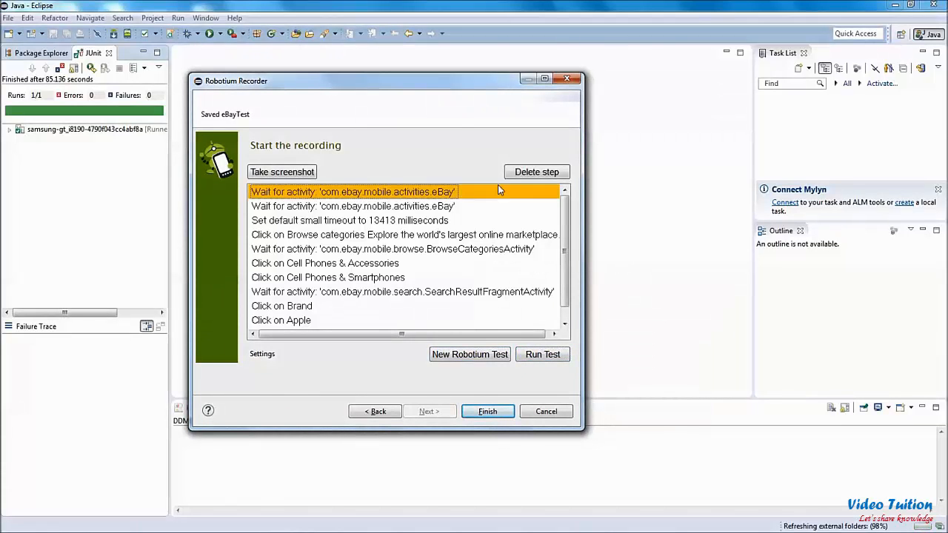
Step: Delete the first wait-for-activity step and insert a Take screenshot step after Click on Apple
left_click(525, 173)
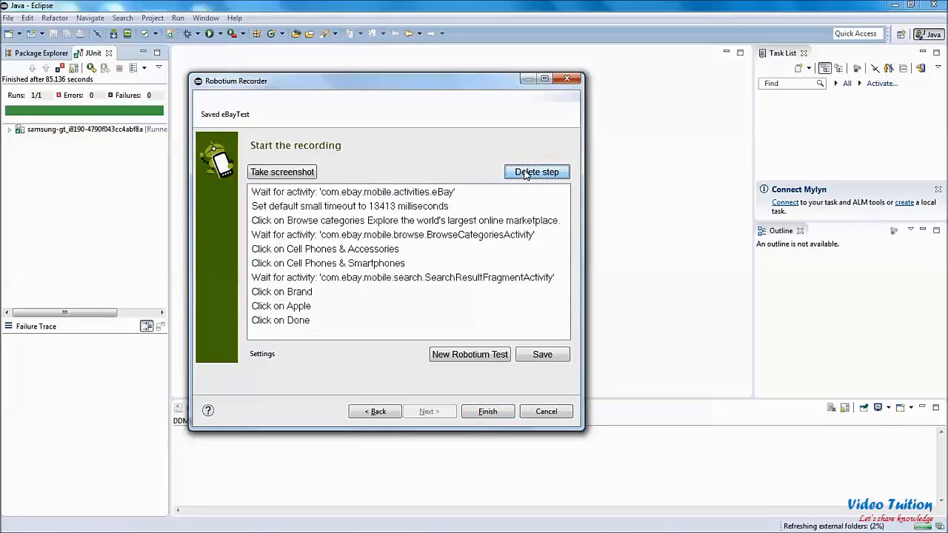
left_click(319, 307)
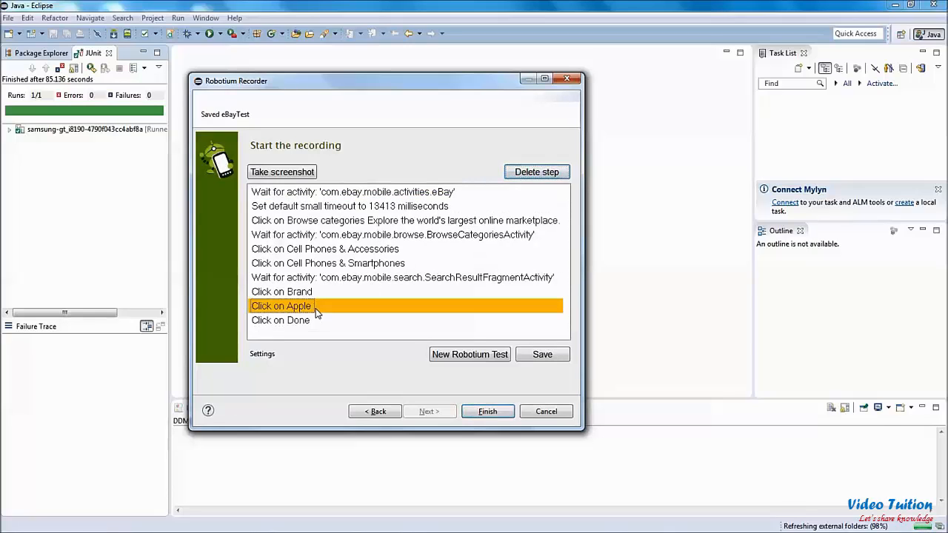
left_click(302, 177)
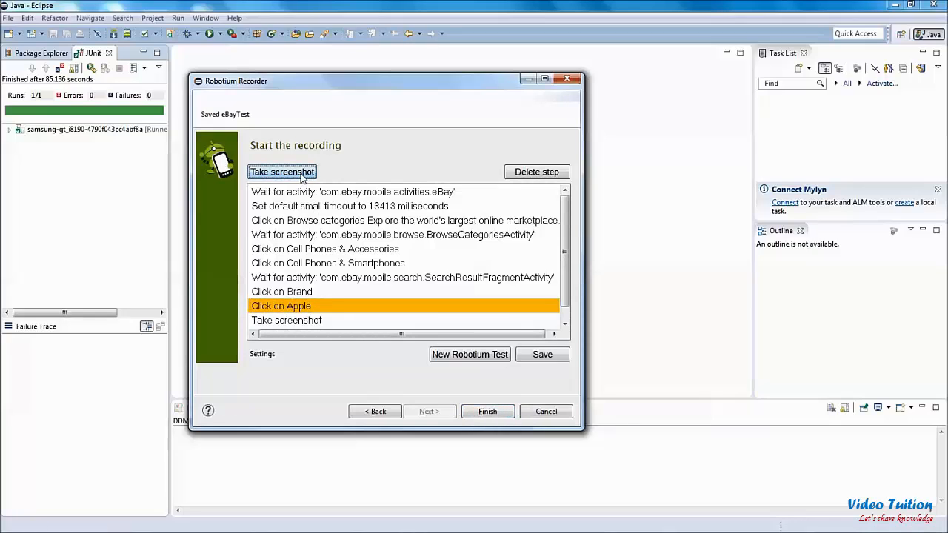
Step: Enable the Use sleeps setting for the recorded test, then save it as eBayTest and finish the recorder
left_click(275, 355)
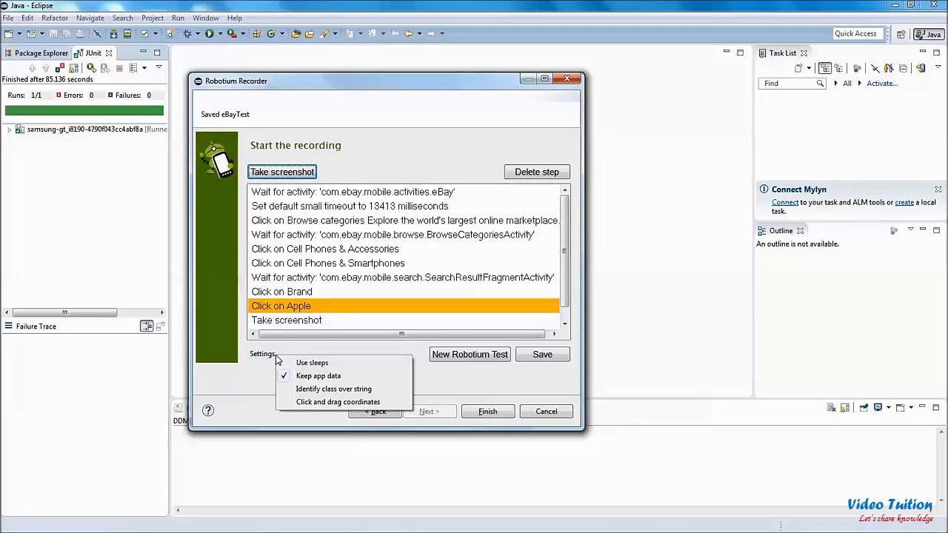
left_click(287, 363)
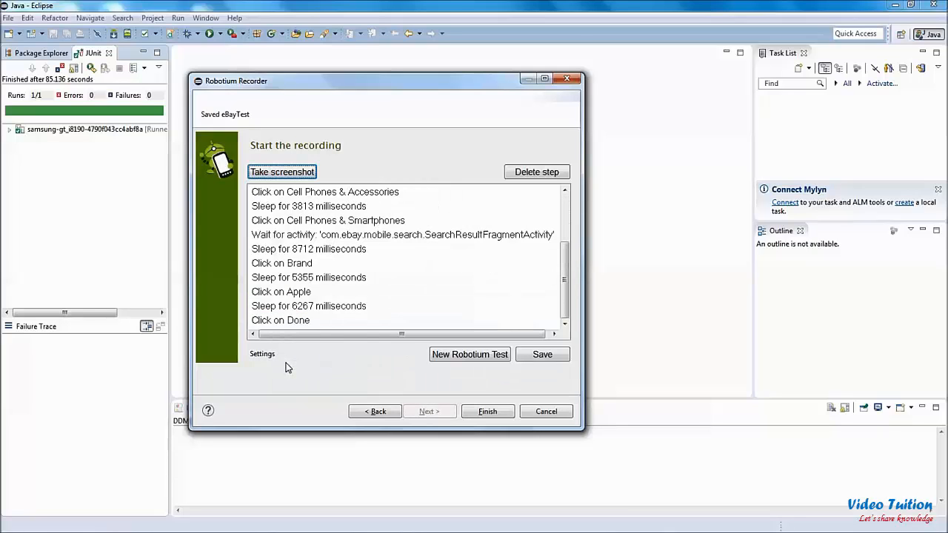
left_click(540, 354)
key("BackSpace")
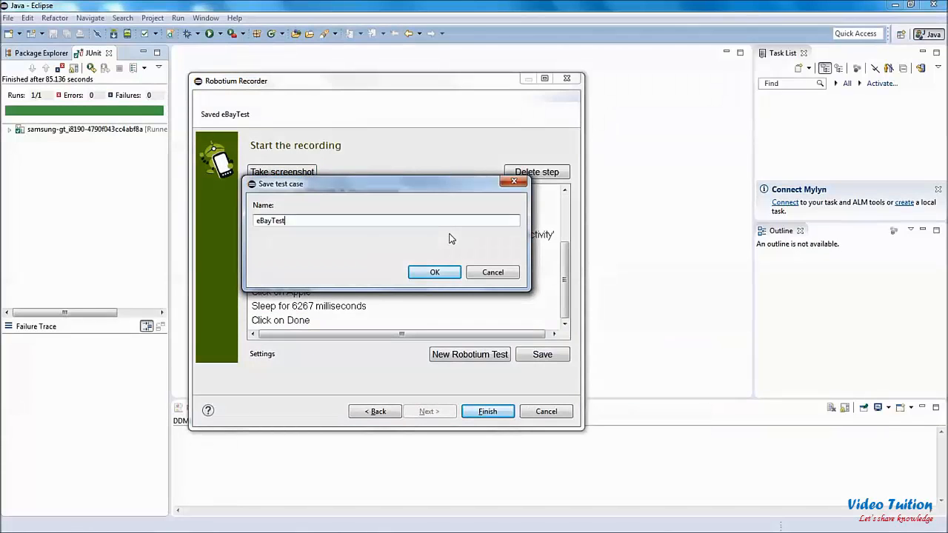
left_click(448, 275)
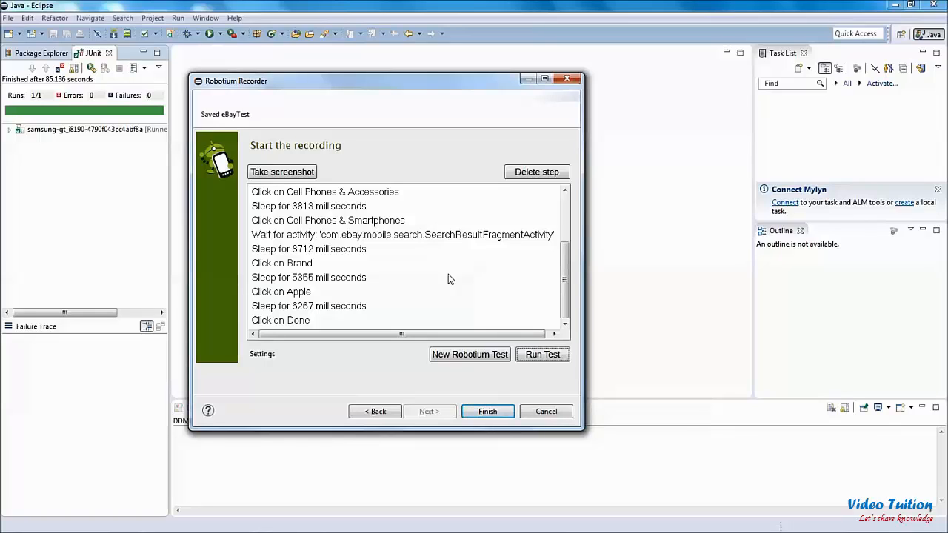
left_click(488, 413)
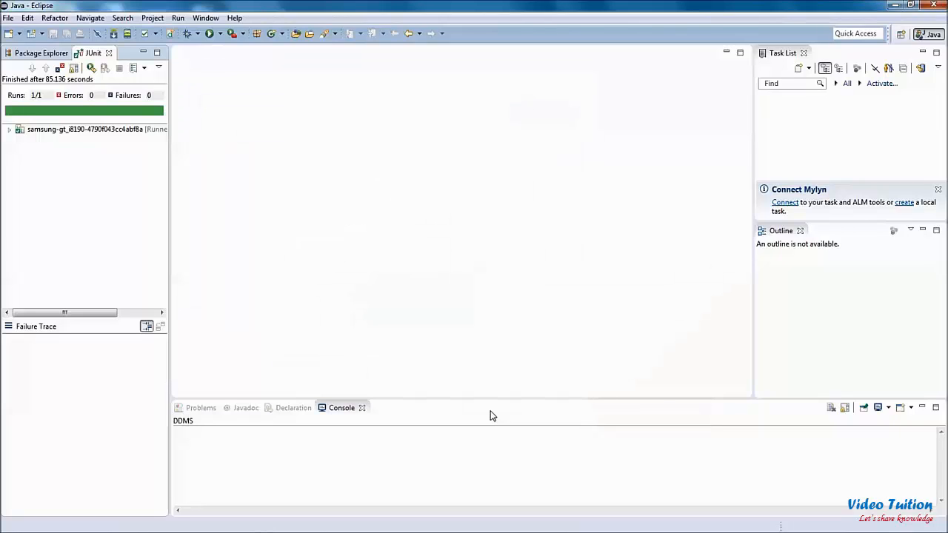
Step: Locate and select eBayTest.java in the com.ebay.mobile.test package under the eBay project's src folder
left_click(52, 56)
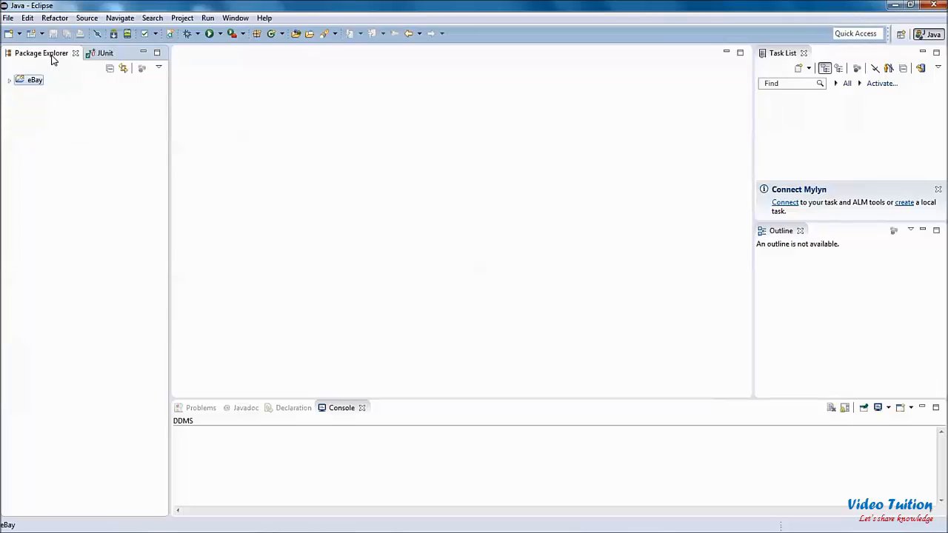
left_click(10, 80)
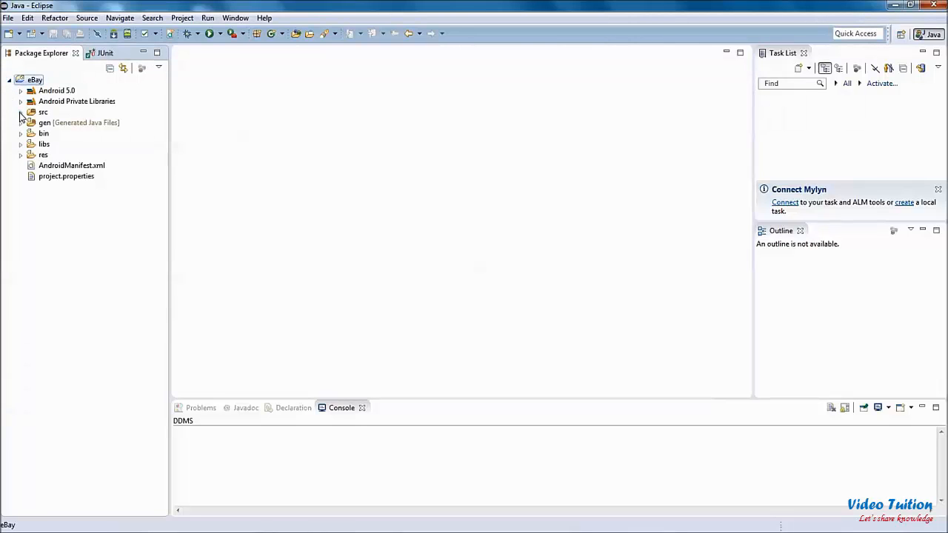
left_click(21, 112)
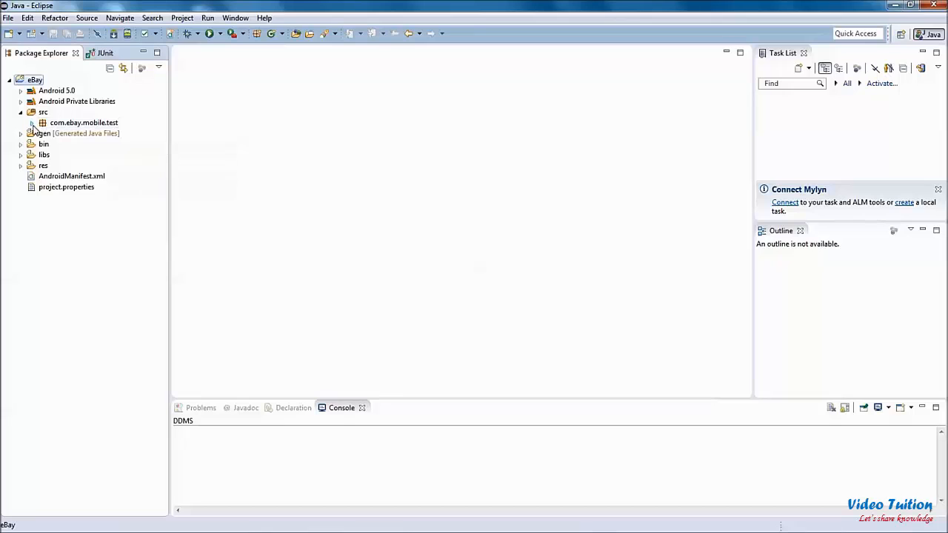
left_click(32, 123)
left_click(78, 133)
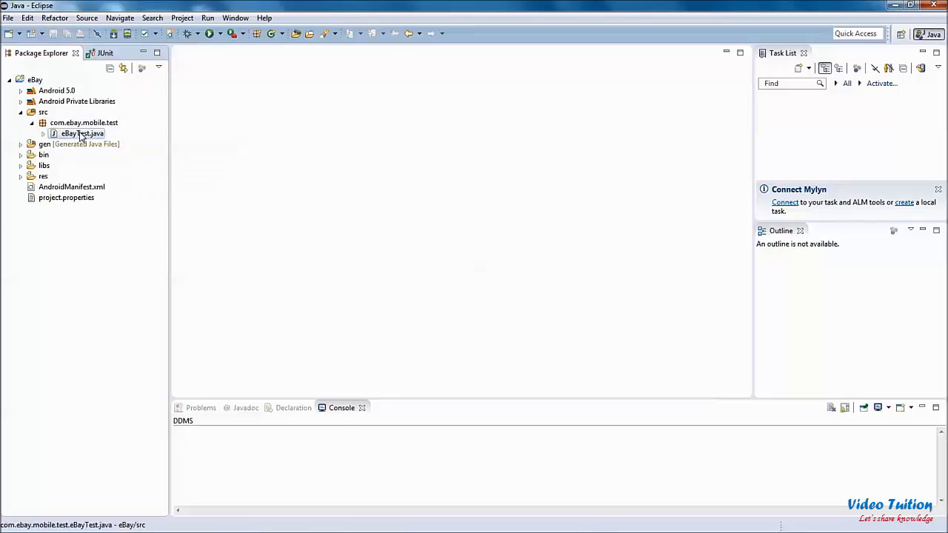